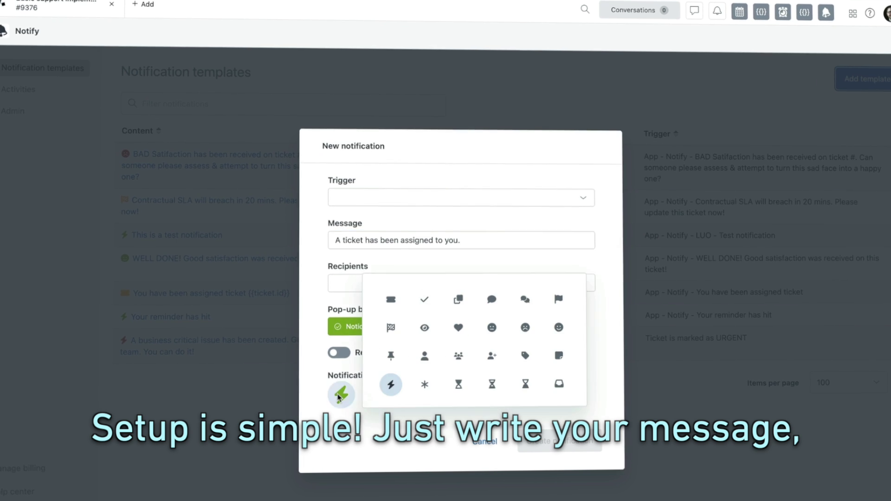
Add the {assignee} placeholder as recipient and attach the 'Notify assignee of assignment' trigger
{"action": "left_click", "coordinate": [435, 279]}
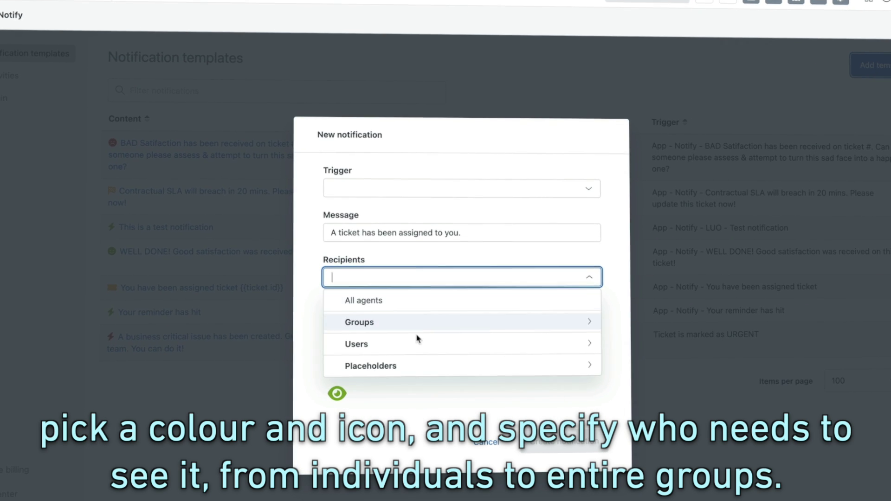
{"action": "left_click", "coordinate": [375, 364]}
{"action": "left_click", "coordinate": [369, 313]}
{"action": "left_click", "coordinate": [635, 281]}
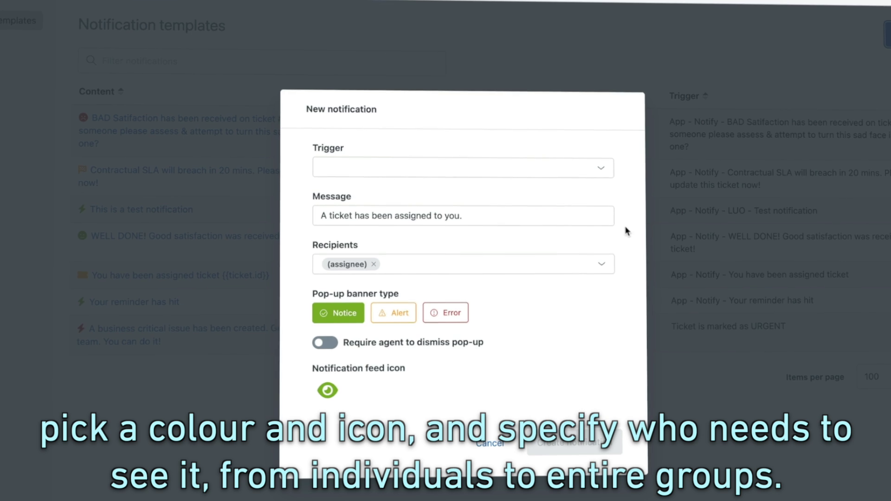
{"action": "left_click", "coordinate": [593, 161]}
{"action": "type", "text": "assign"}
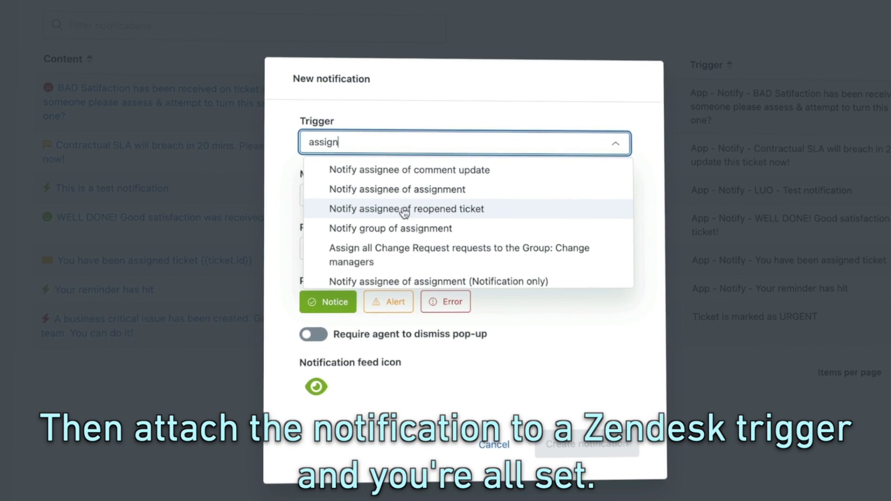
{"action": "left_click", "coordinate": [397, 193]}
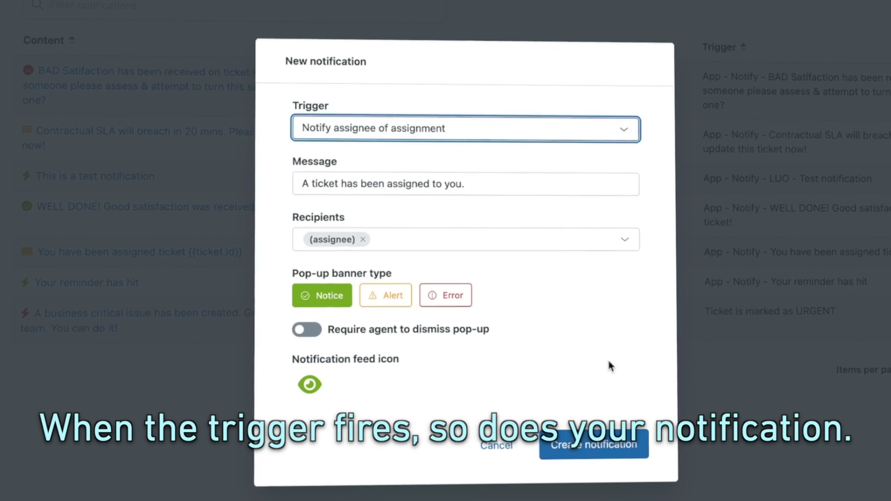